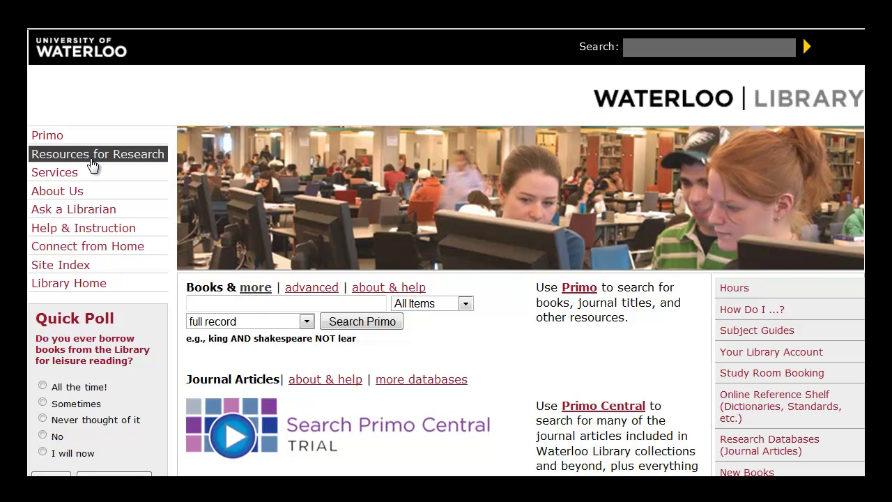
Step: Open the Environmental Science & Pollution Management database from the library's E-list of journal databases
click(92, 165)
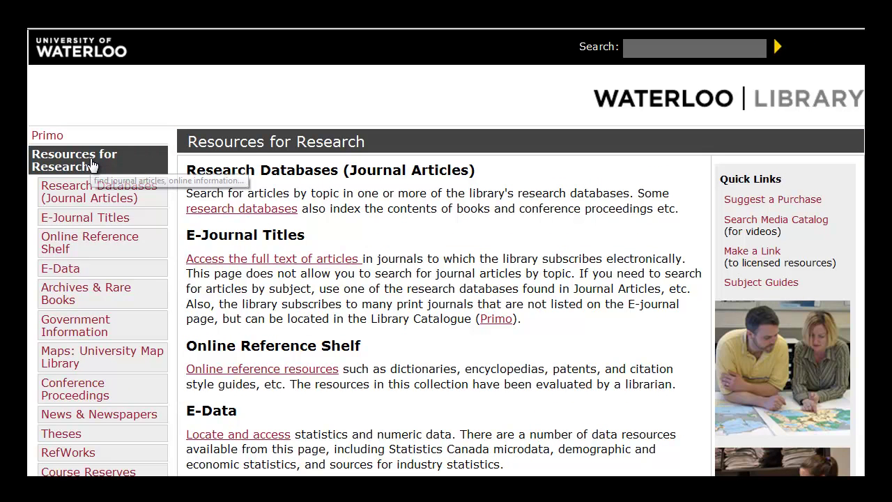
click(85, 202)
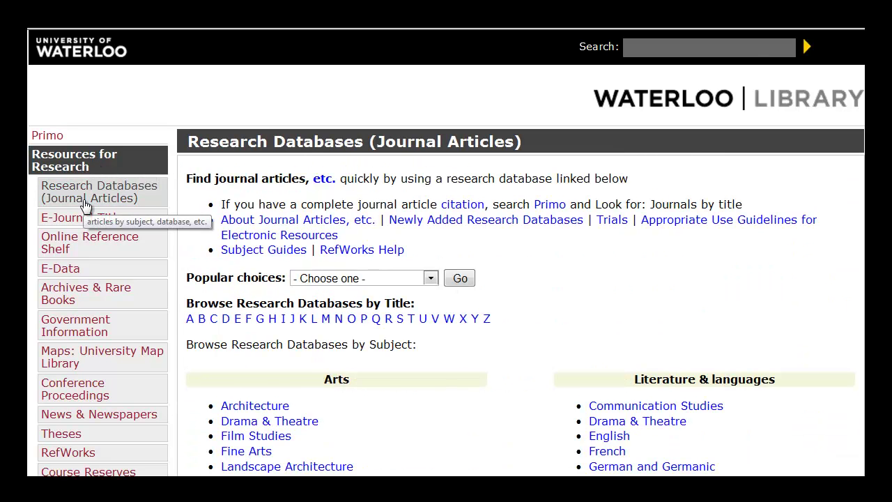
click(238, 320)
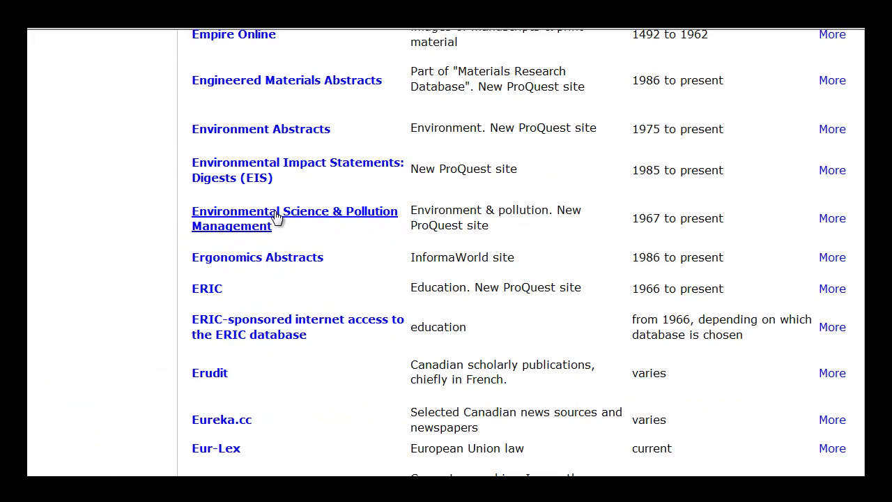
click(278, 210)
Step: Enter "global warming" or "climate change" in the first row and "sea level*" in the second
text("global)
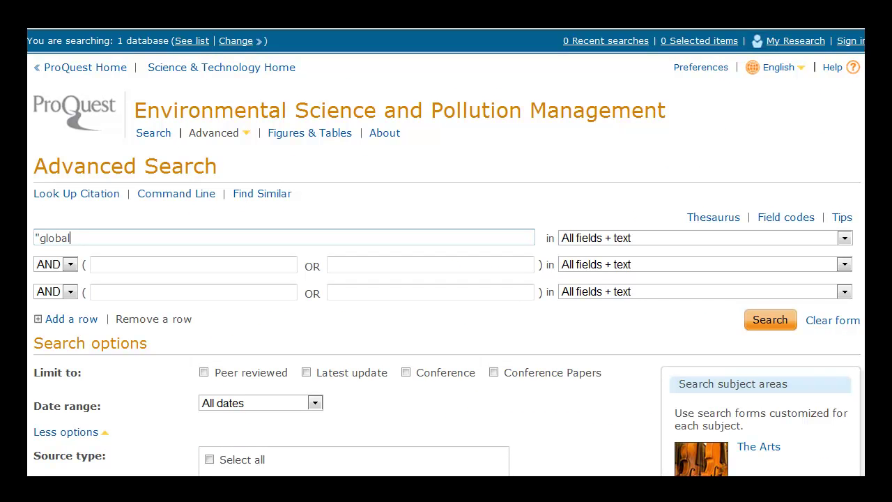
text( warming" or "climate chang)
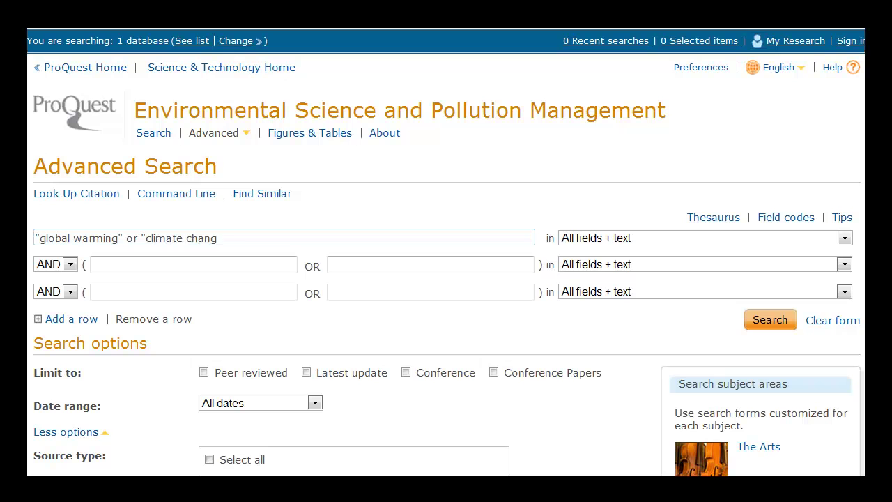
text(e")
click(101, 263)
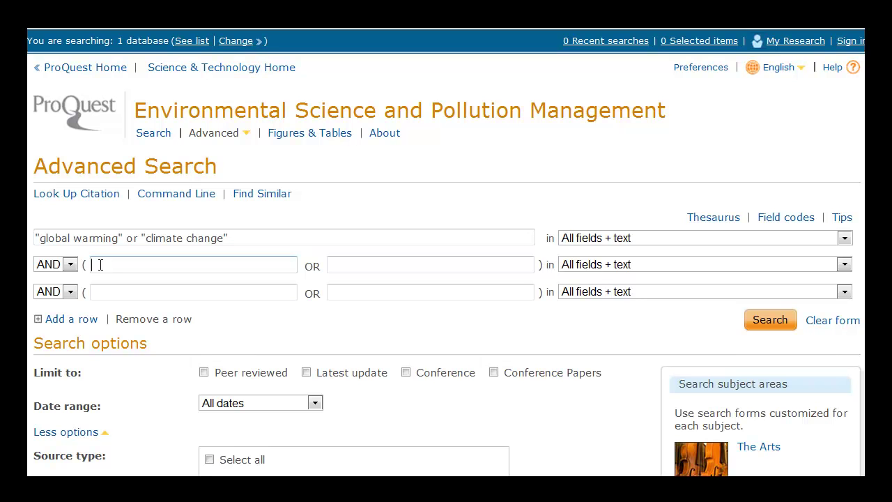
text("sea level*")
Step: Keep the first search row set to search all fields and text
click(845, 239)
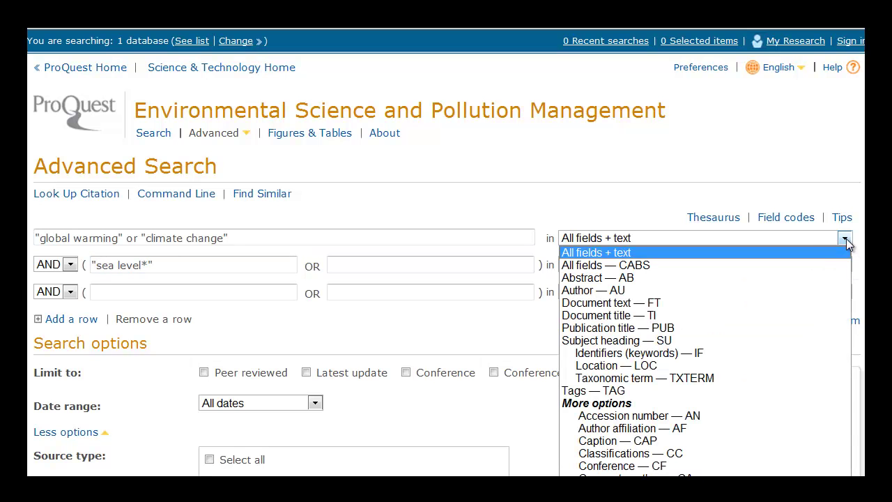
click(846, 238)
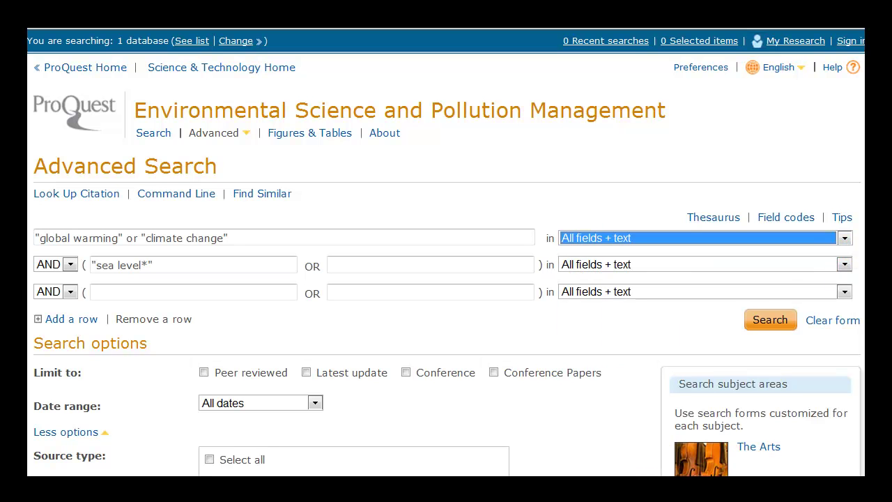
scroll(446, 253, down, 3)
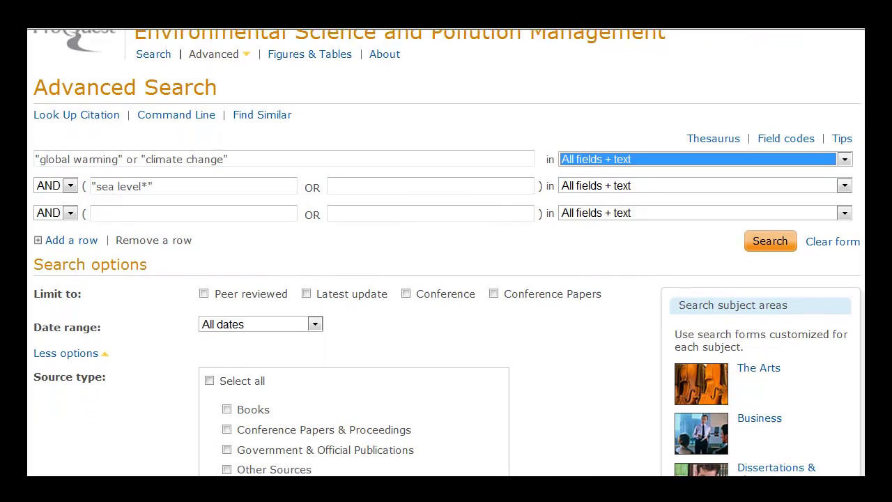
scroll(446, 252, down, 1)
scroll(446, 253, down, 1)
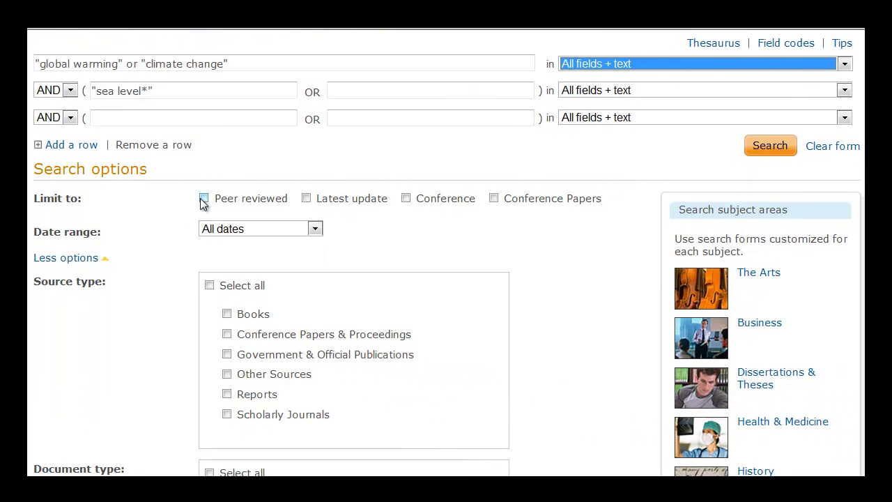
Step: Tick Peer reviewed and set the date range to after 2005
click(203, 199)
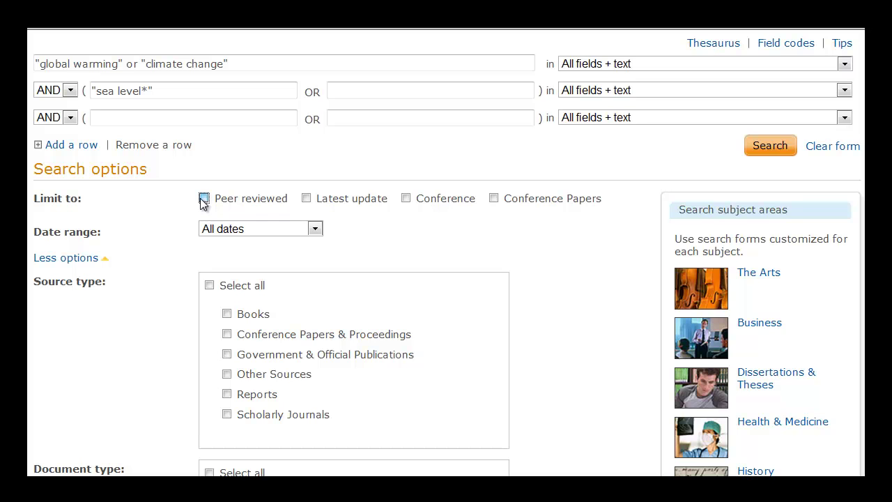
click(316, 229)
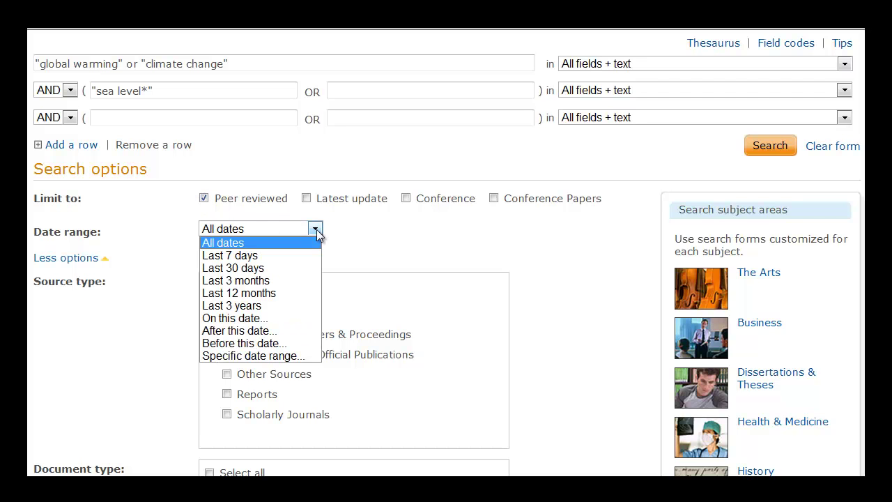
click(303, 330)
click(322, 268)
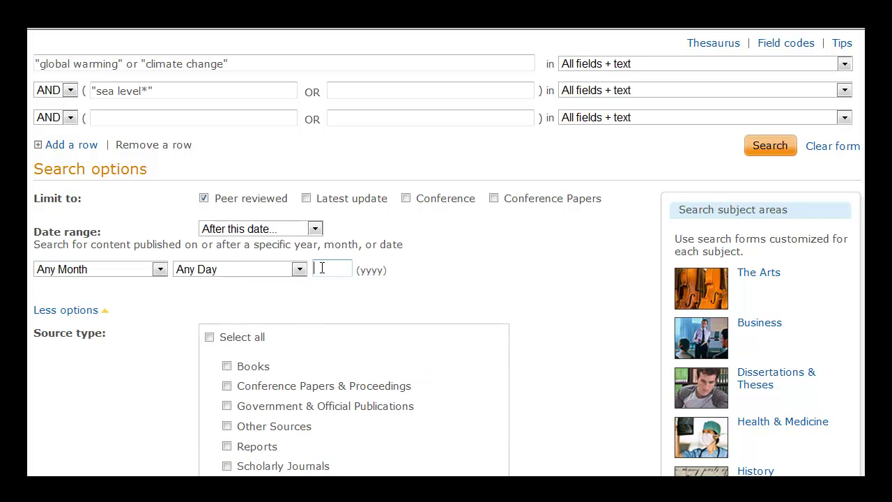
text(2005)
scroll(446, 279, down, 4)
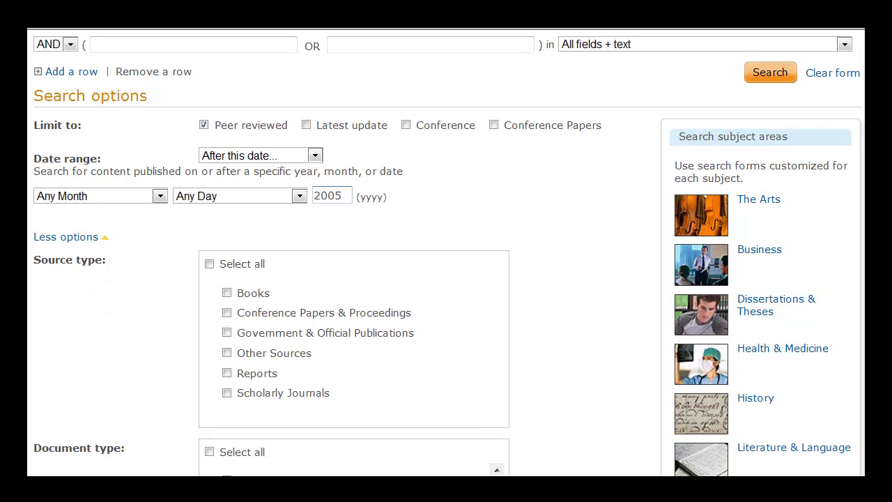
scroll(446, 251, down, 3)
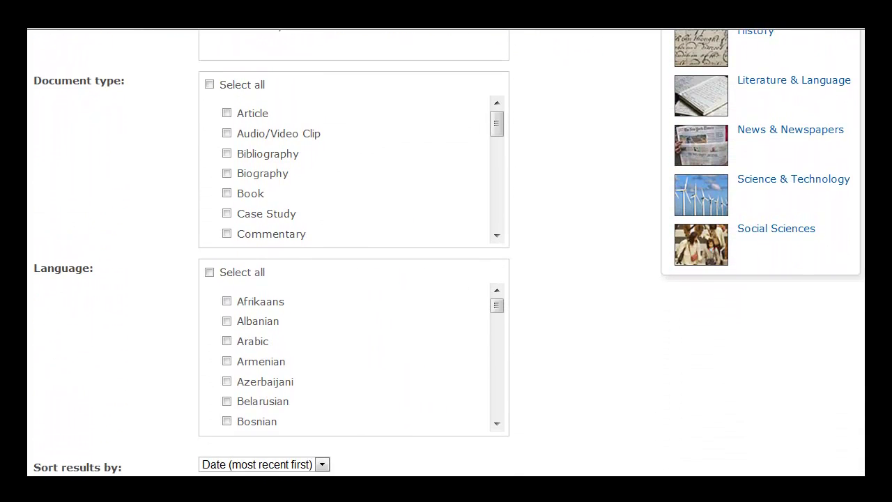
scroll(446, 251, up, 1)
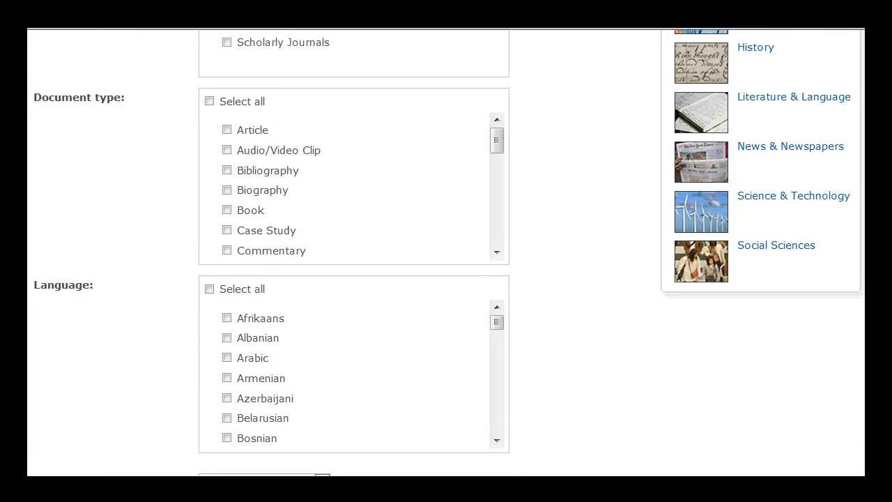
scroll(446, 251, up, 5)
scroll(446, 251, up, 3)
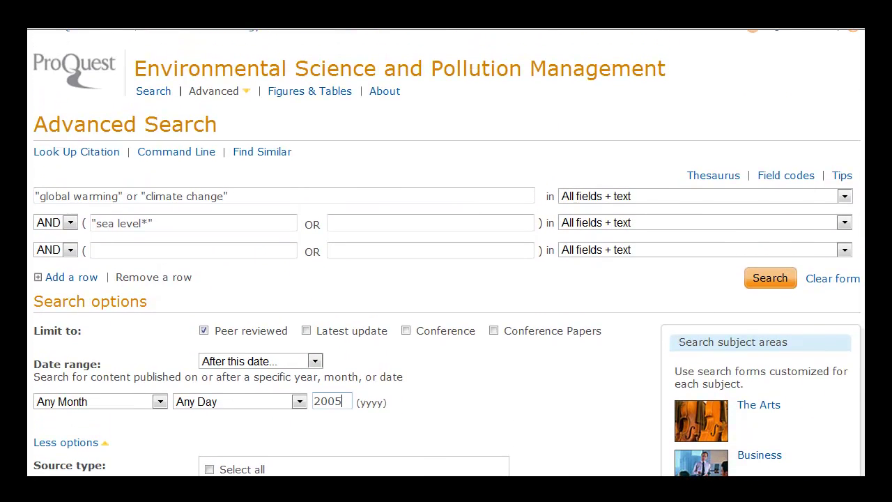
click(768, 279)
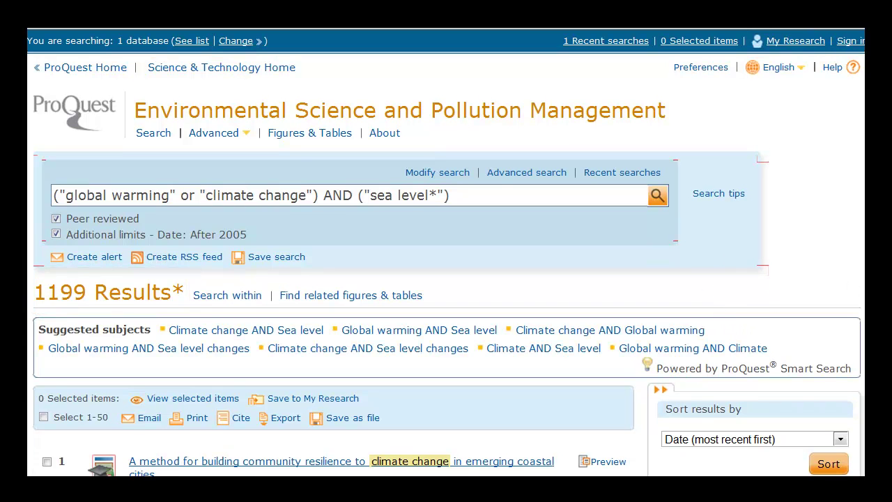
scroll(446, 278, down, 4)
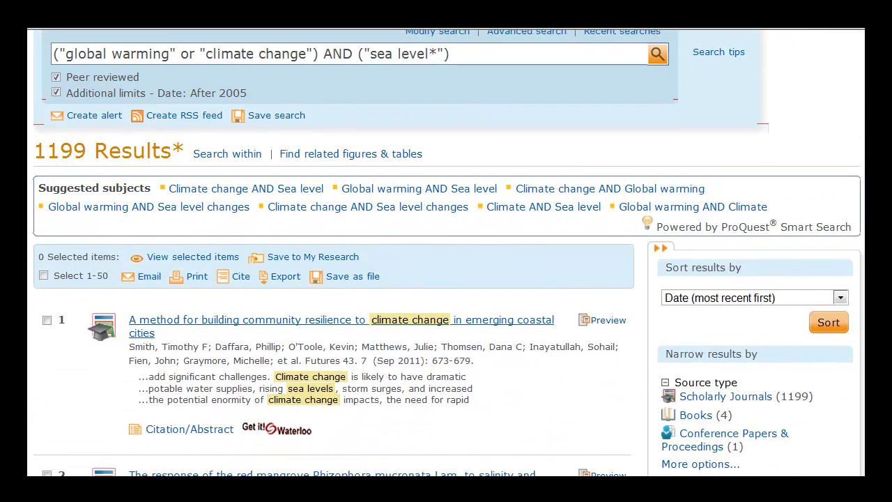
scroll(446, 279, down, 1)
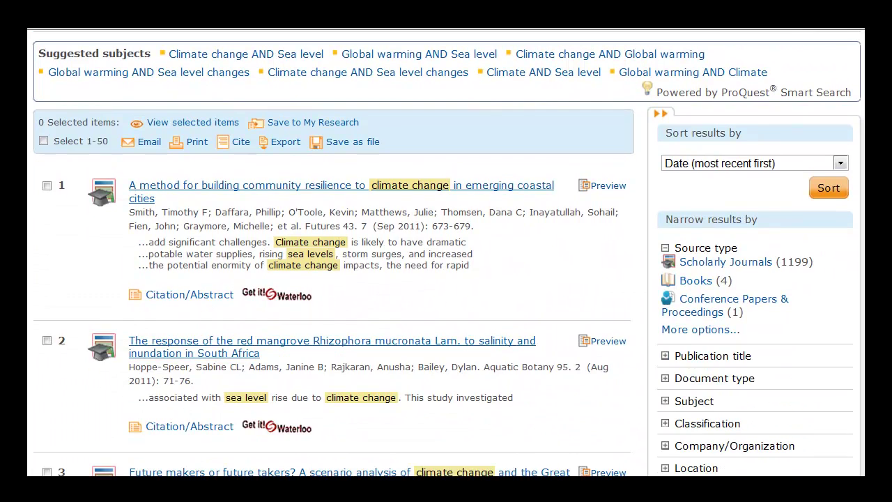
scroll(446, 278, up, 1)
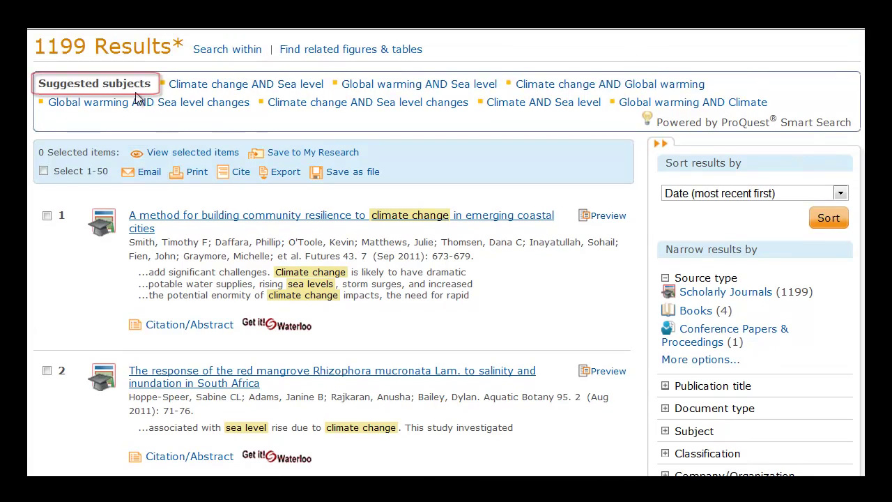
Step: Apply the 'Climate change AND Sea level' subject, then open result 1's Citation/Abstract record
mouse_move(238, 91)
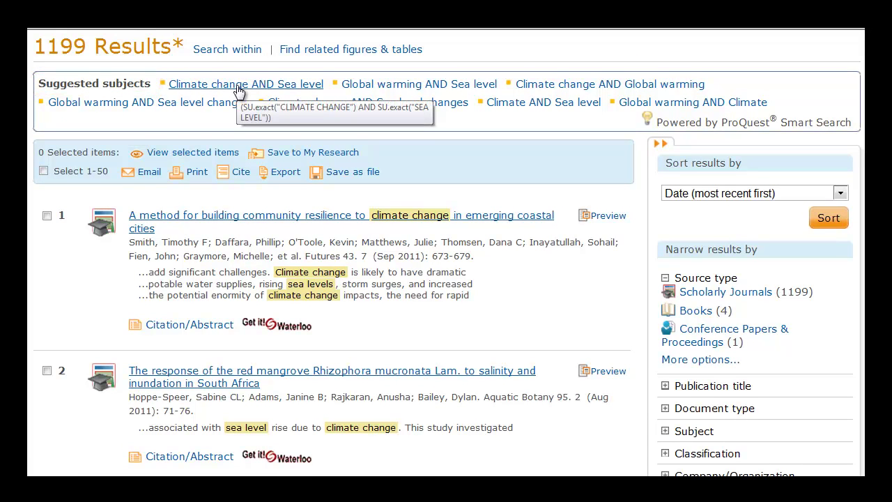
triple_click(238, 91)
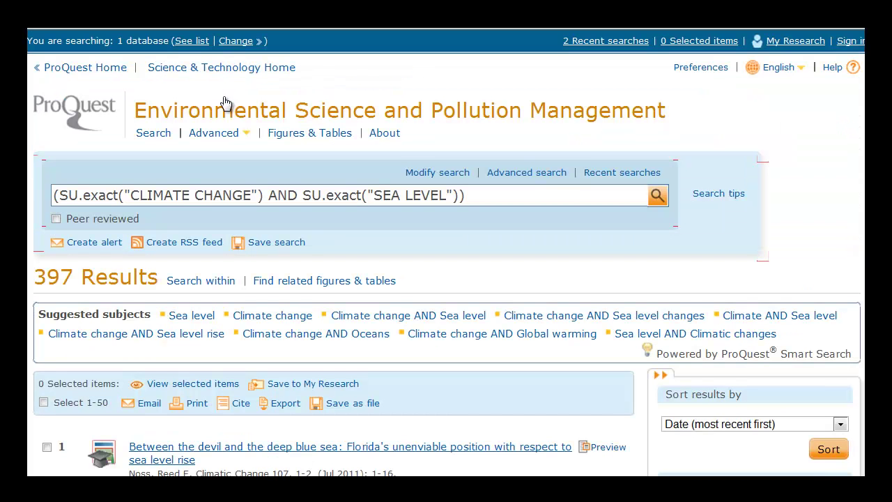
scroll(225, 102, down, 1)
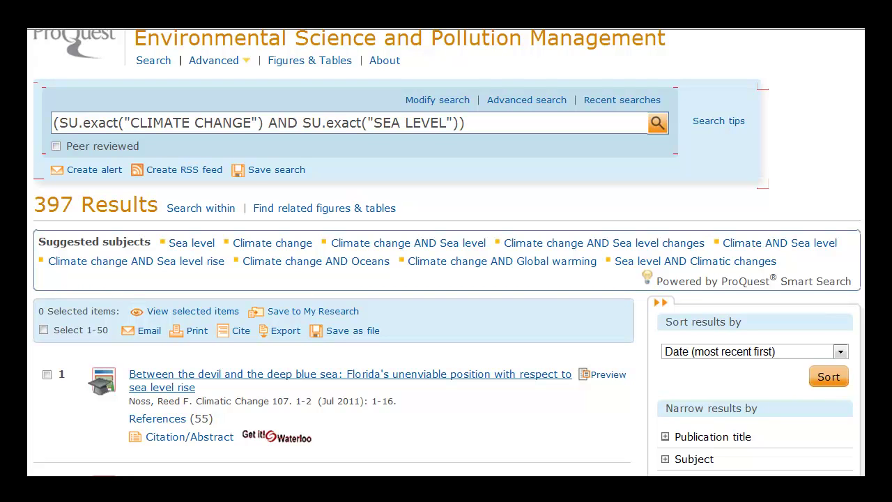
scroll(446, 278, down, 1)
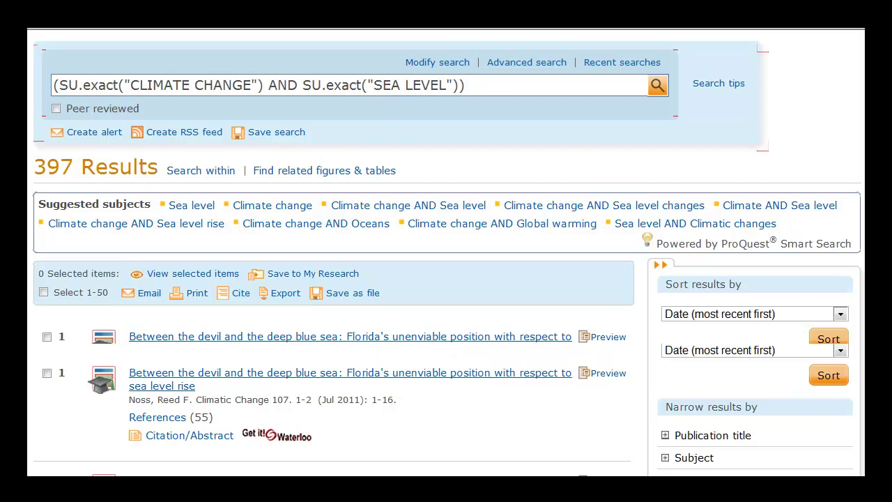
scroll(185, 375, down, 1)
click(185, 373)
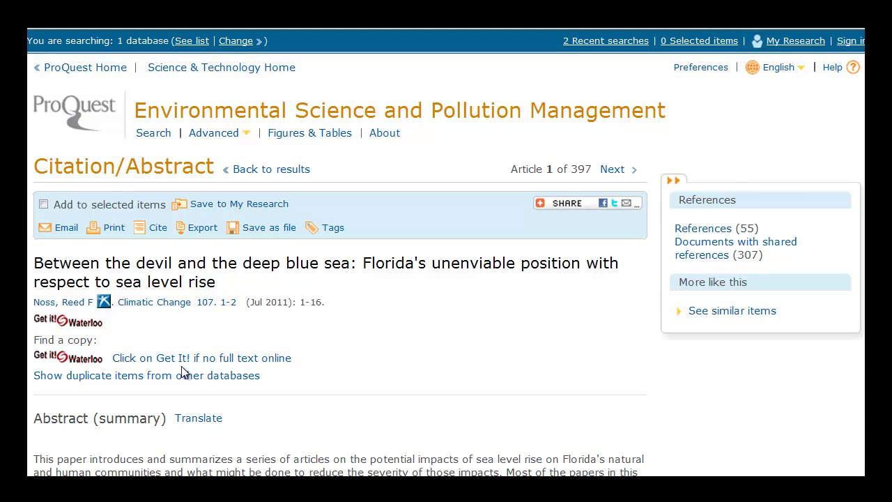
Step: Scroll through the abstract and indexing details of 'Between the devil and the deep blue sea'
scroll(186, 375, down, 1)
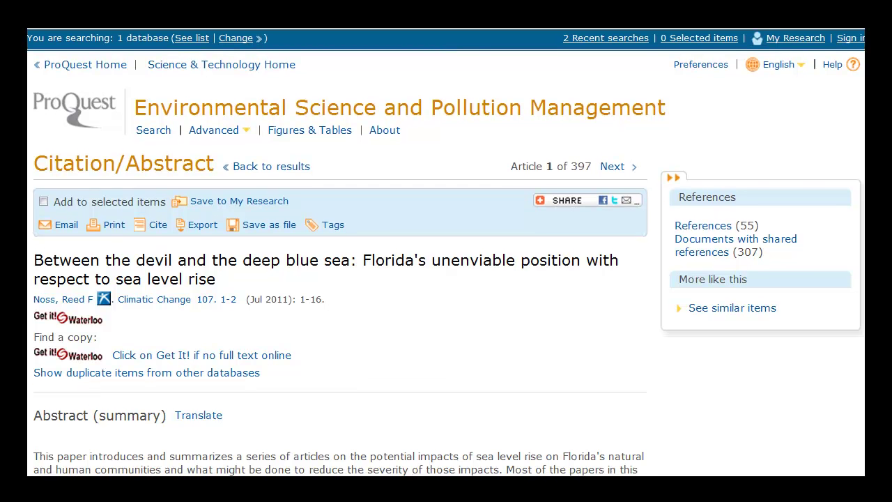
scroll(187, 375, down, 5)
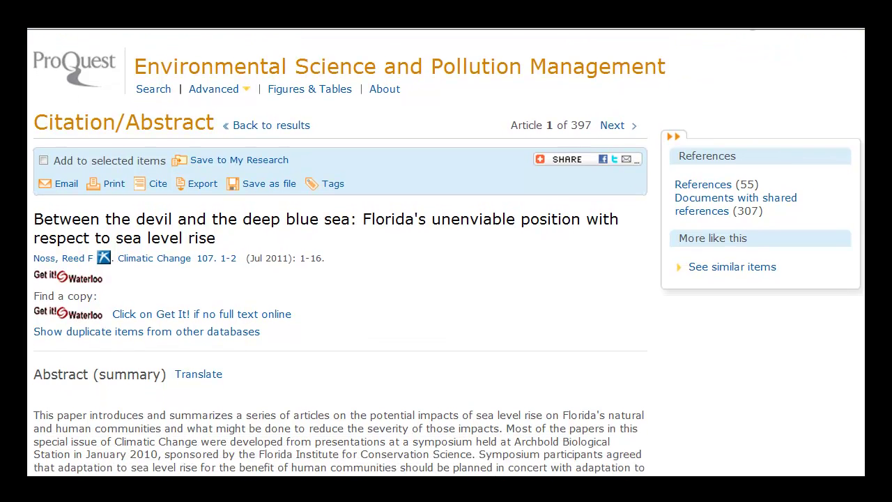
scroll(446, 251, down, 1)
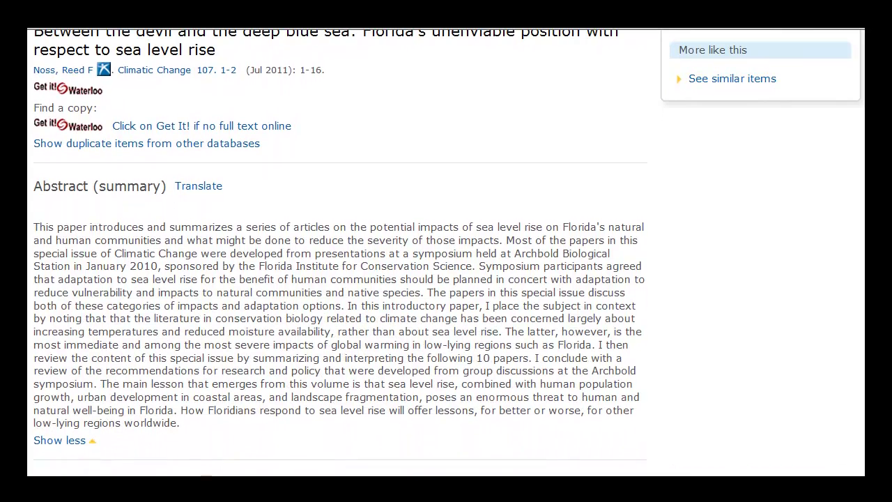
scroll(446, 251, down, 8)
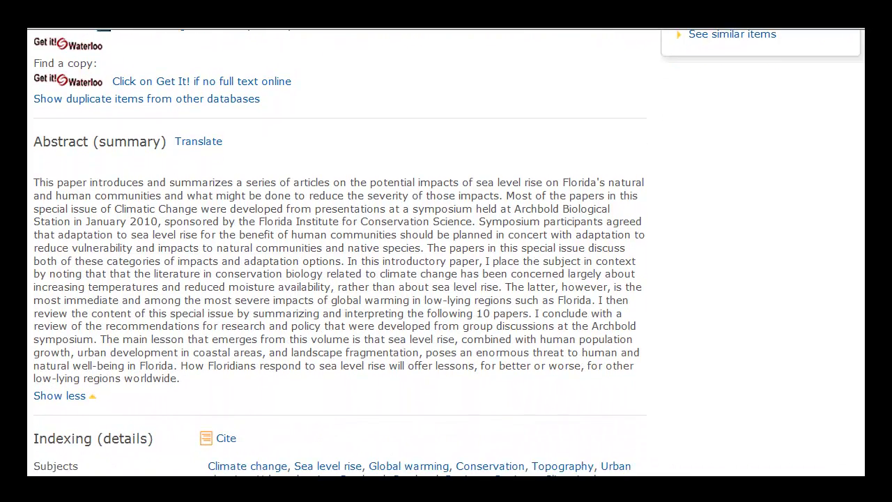
scroll(446, 250, down, 1)
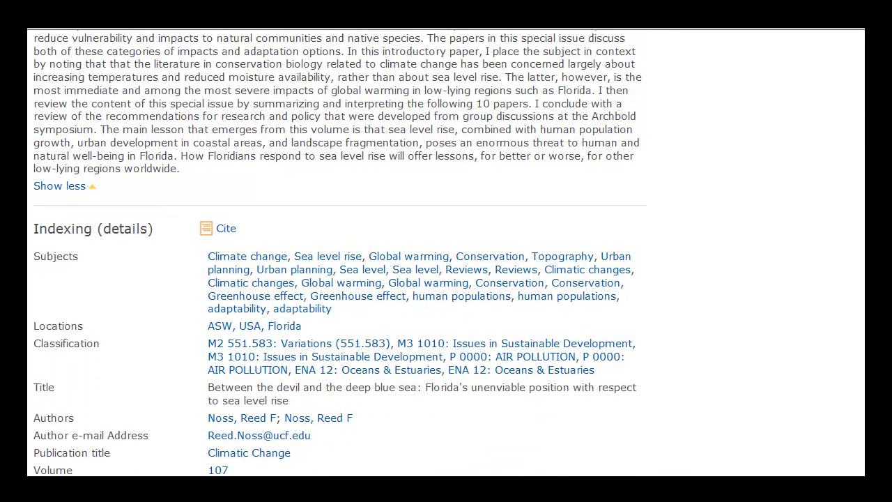
scroll(446, 251, down, 3)
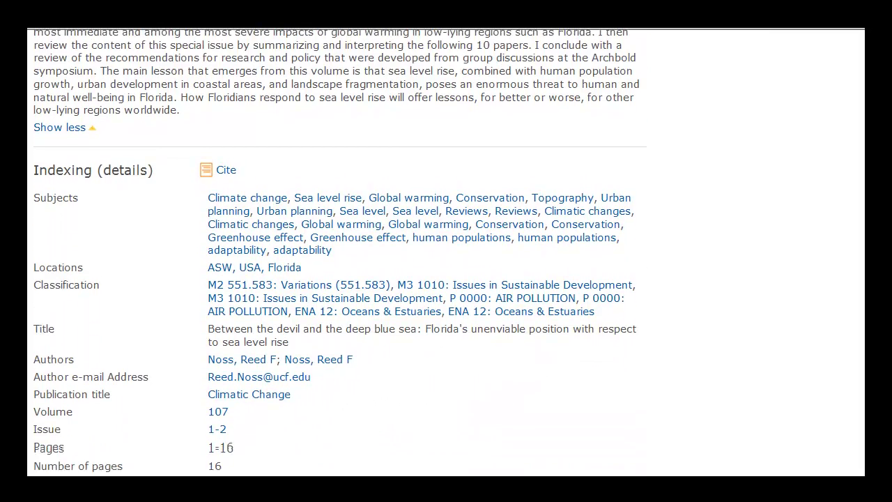
scroll(446, 251, down, 4)
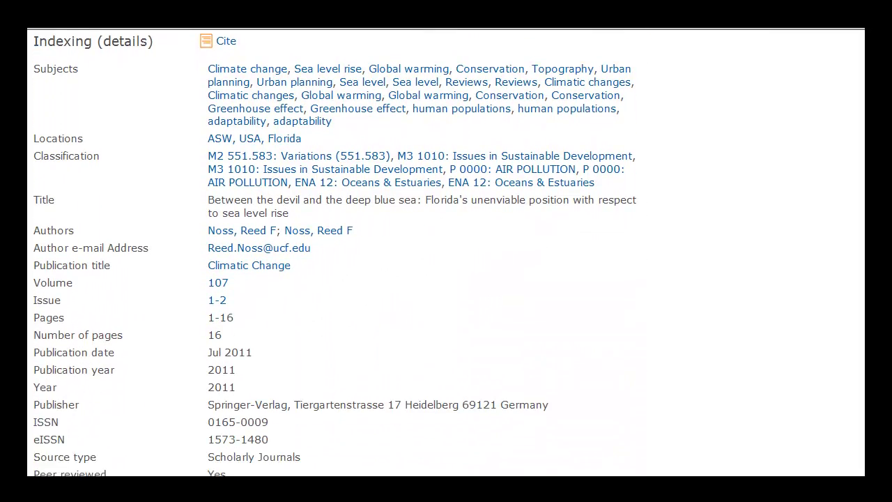
scroll(446, 250, down, 1)
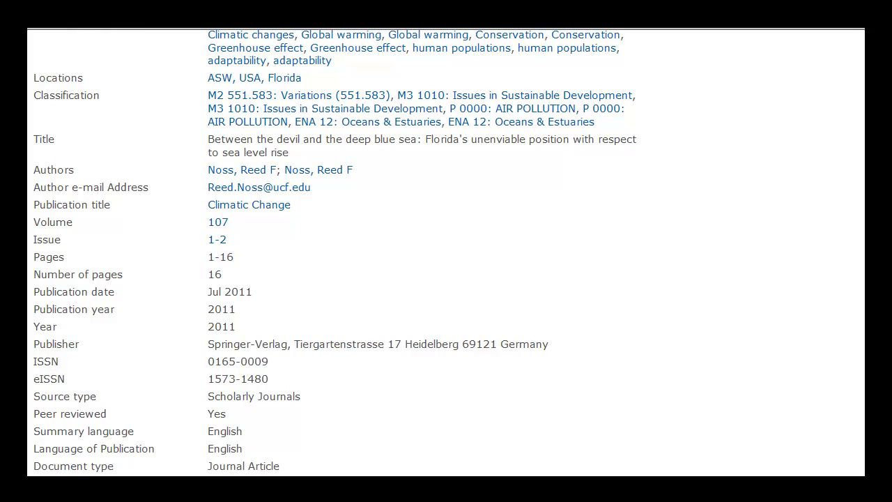
scroll(446, 251, up, 20)
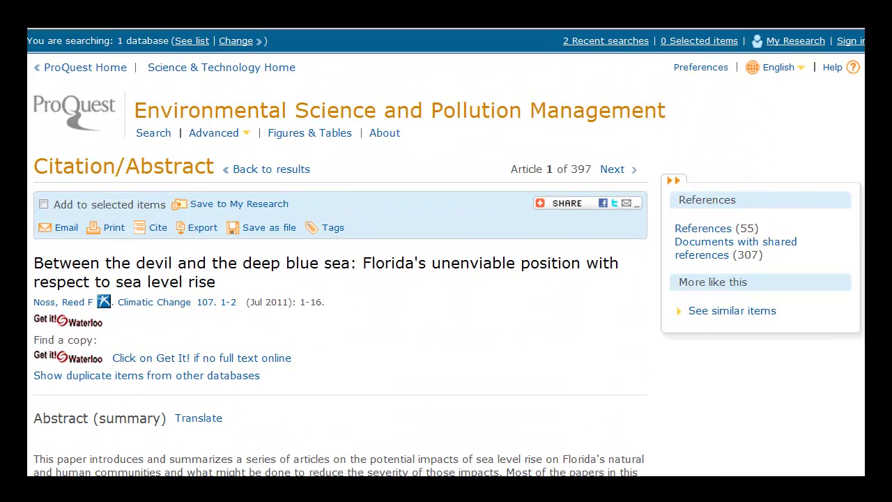
Step: Open the article's Springer Standard Collection full text through the Get it! Waterloo link
click(75, 325)
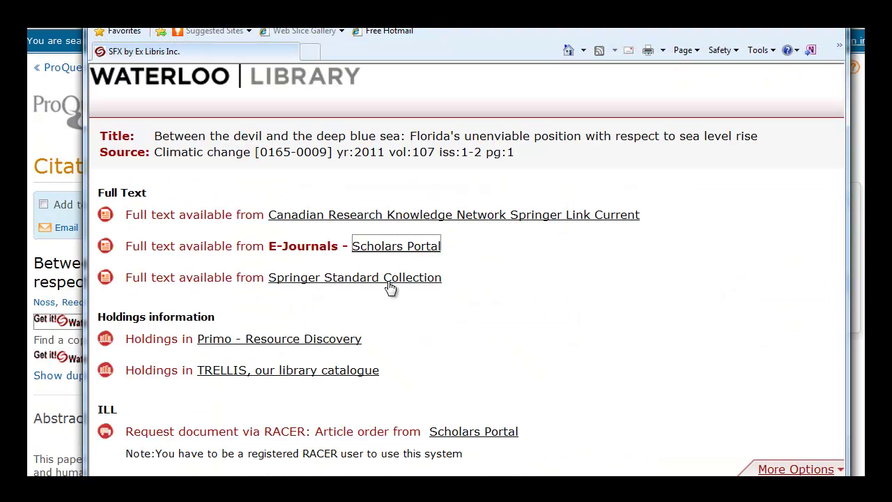
click(390, 285)
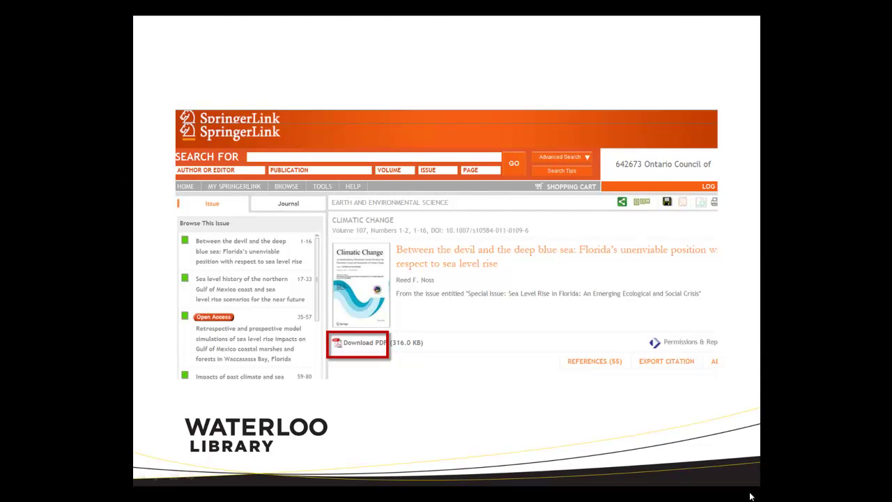